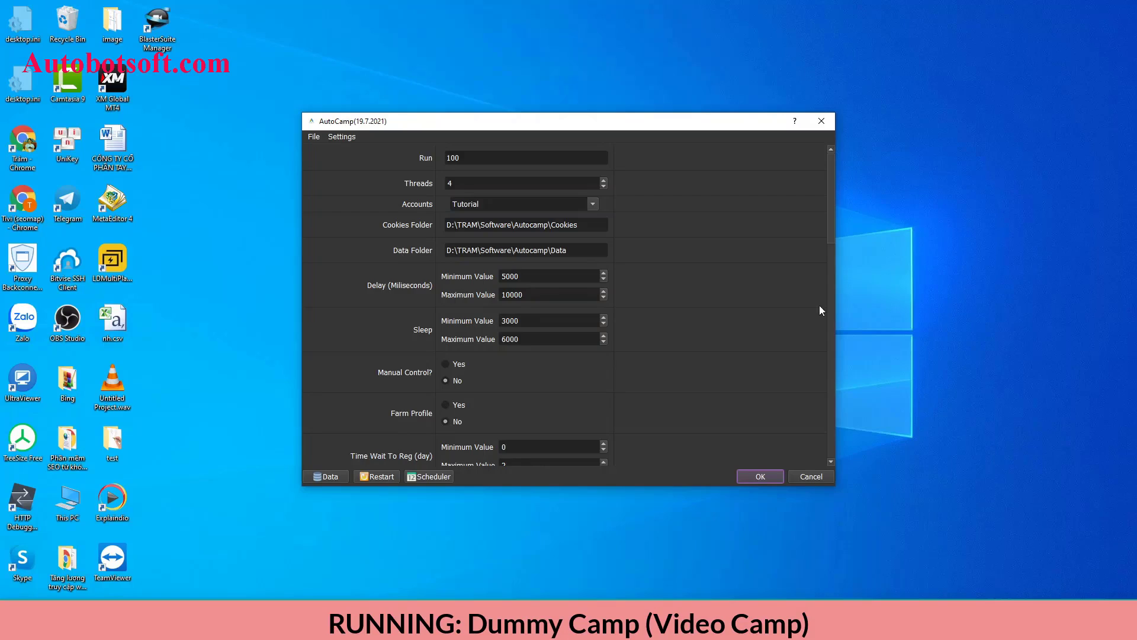
Set the Dummy Camp option to Yes in the AutoCamp settings.
{"action": "scroll", "coordinate": [773, 335], "scroll_direction": "down", "scroll_amount": 10}
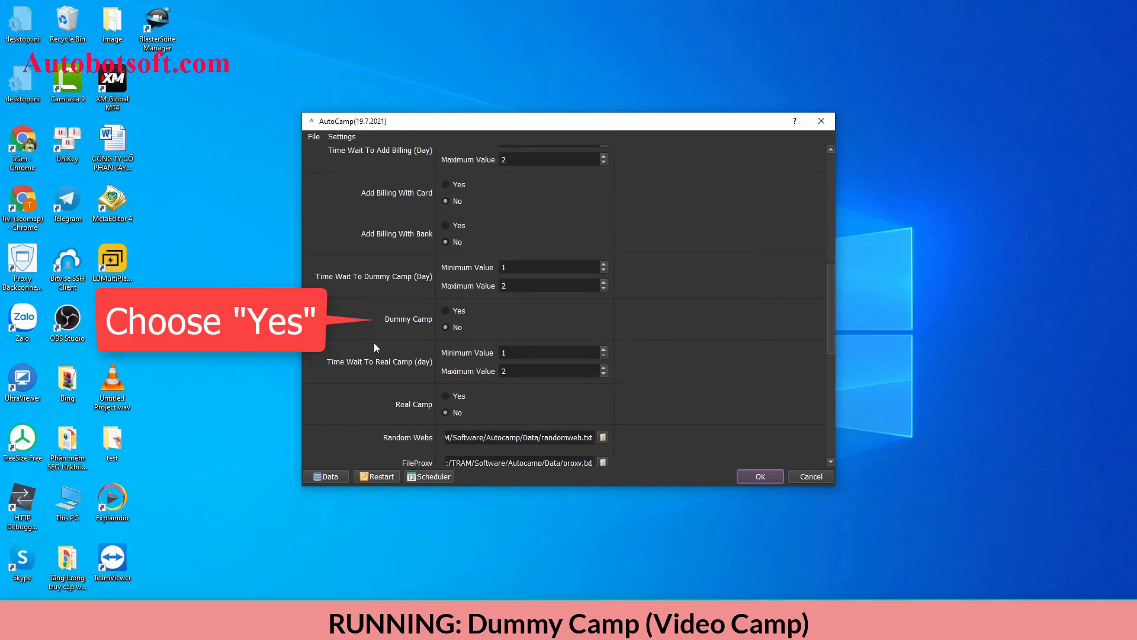
{"action": "left_click", "coordinate": [446, 312]}
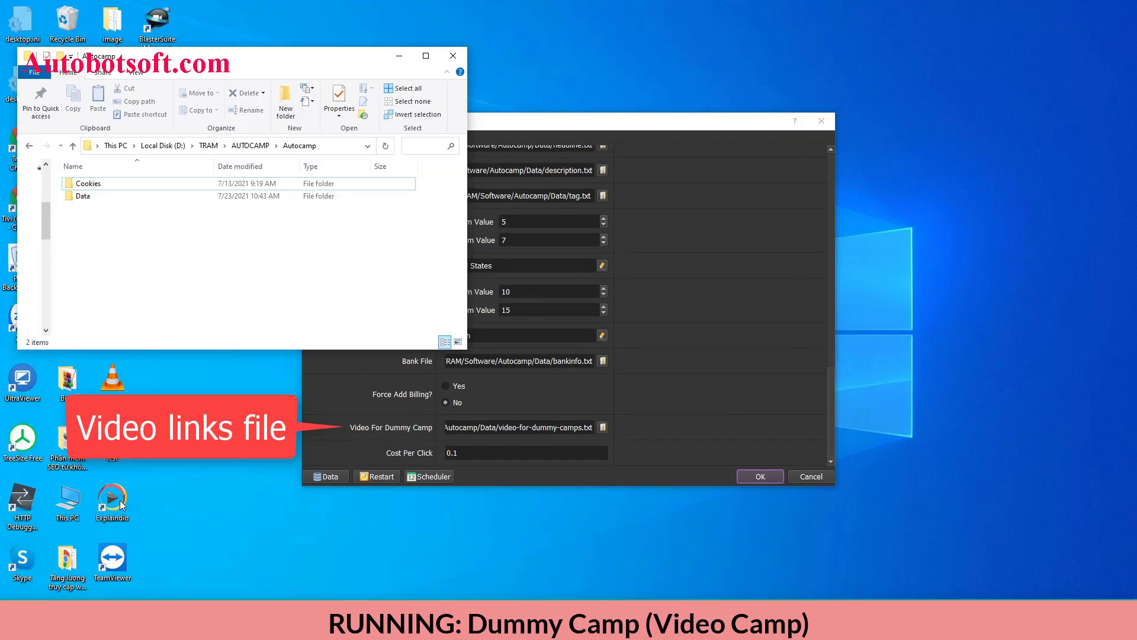
Open video-for-dummy-camps.txt from the Autocamp Data folder and remove the empty line after the last video link.
{"action": "left_click", "coordinate": [99, 199]}
{"action": "right_click", "coordinate": [100, 203]}
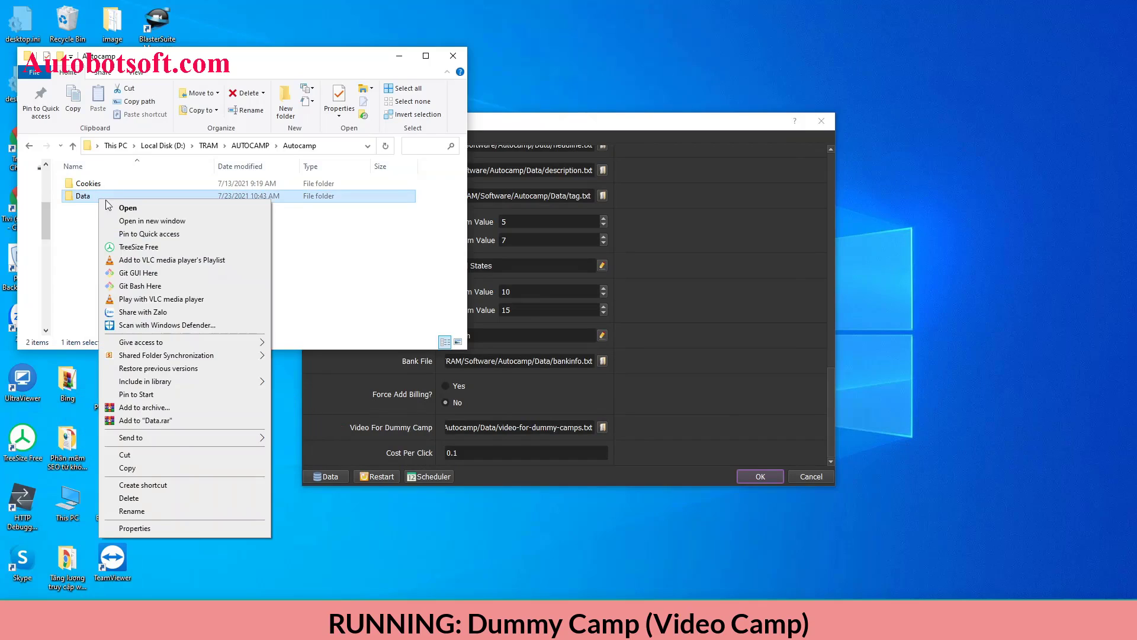
{"action": "left_click", "coordinate": [116, 207]}
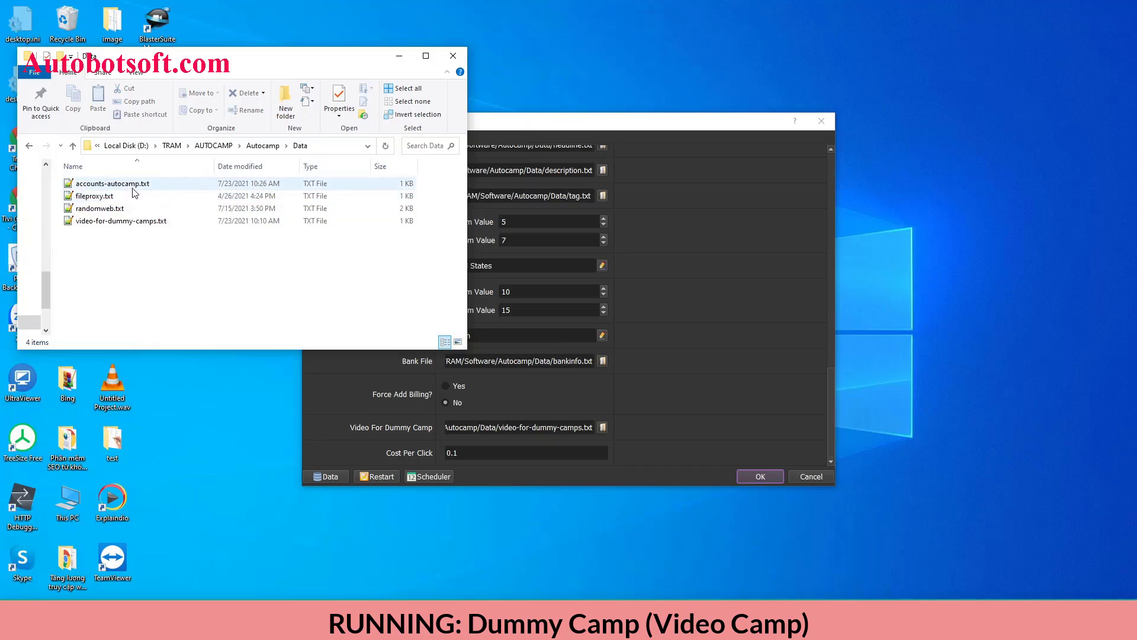
{"action": "right_click", "coordinate": [121, 220]}
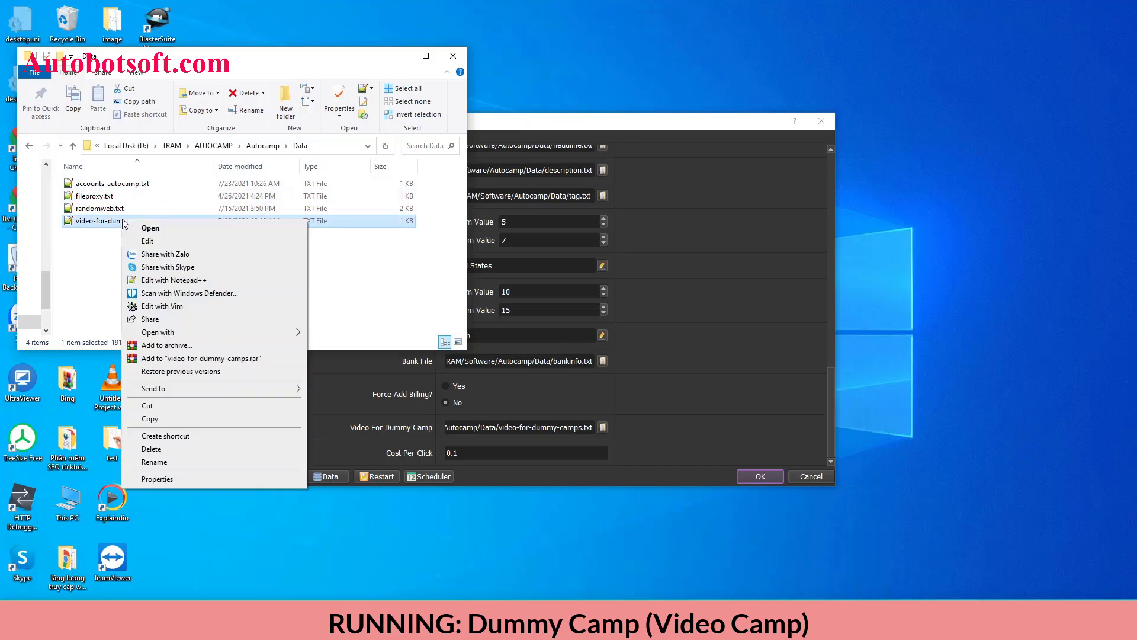
{"action": "left_click", "coordinate": [153, 235]}
{"action": "left_click", "coordinate": [401, 60]}
{"action": "key", "text": "ctrl+End"}
{"action": "key", "text": "BackSpace"}
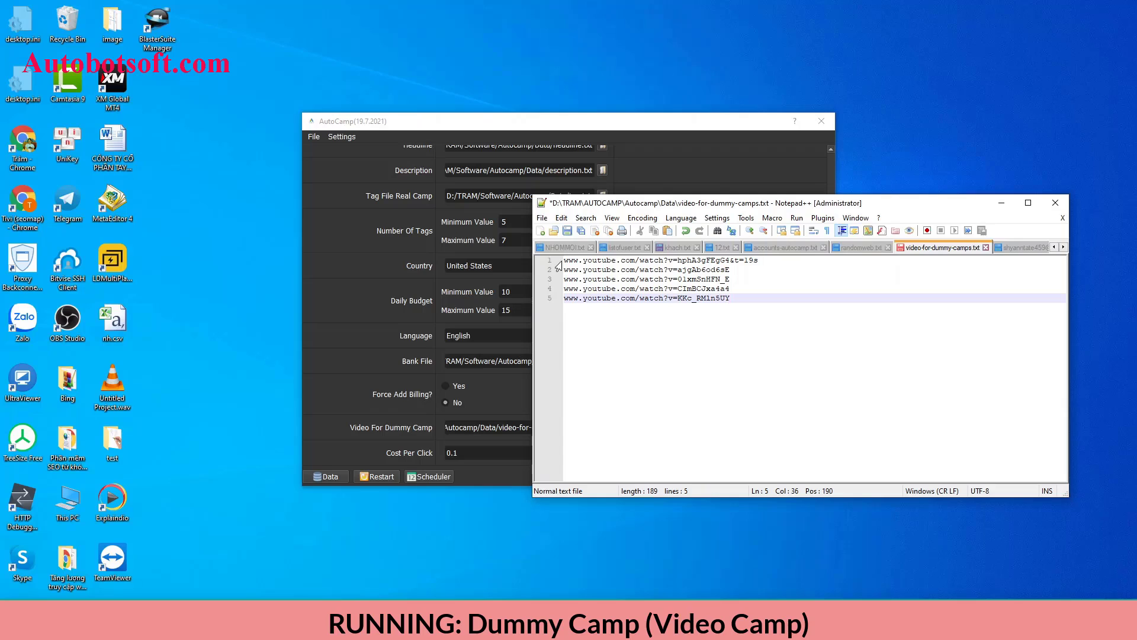
{"action": "left_click", "coordinate": [997, 206]}
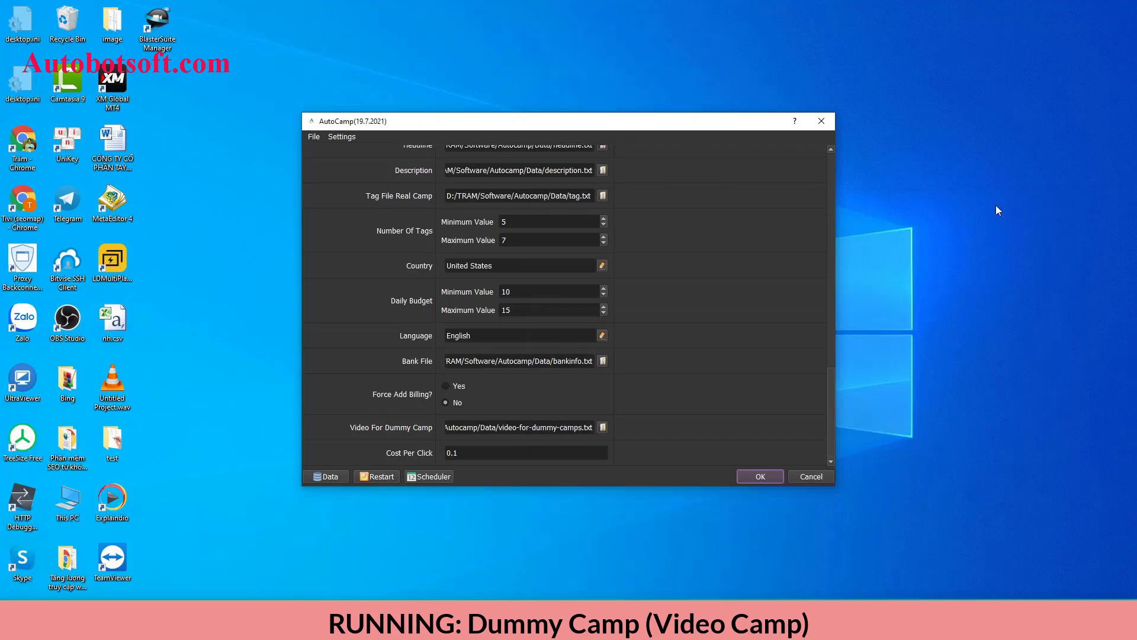
Start the run with the Dummy Camp settings and show the browser windows of the running threads.
{"action": "scroll", "coordinate": [729, 302], "scroll_direction": "up", "scroll_amount": 9}
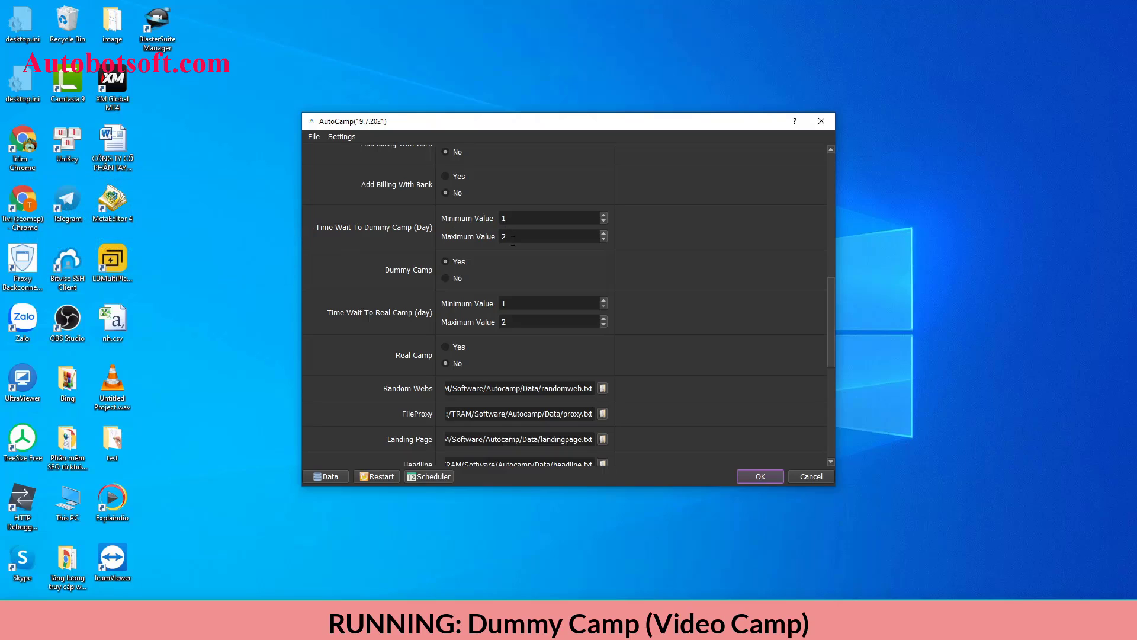
{"action": "left_click", "coordinate": [764, 477]}
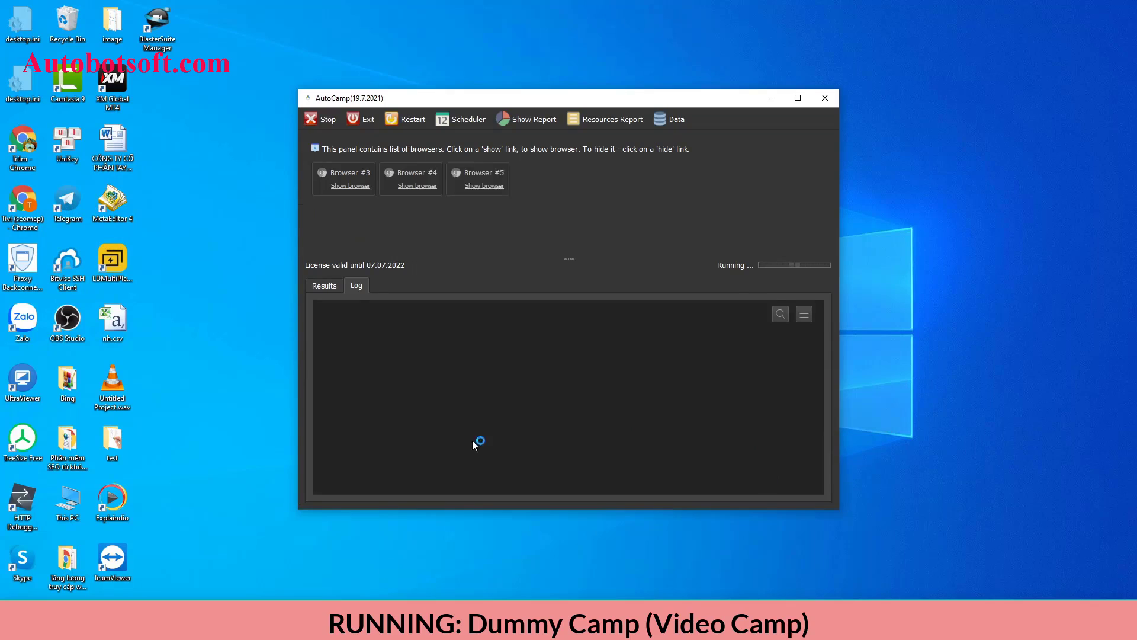
{"action": "left_click", "coordinate": [345, 186]}
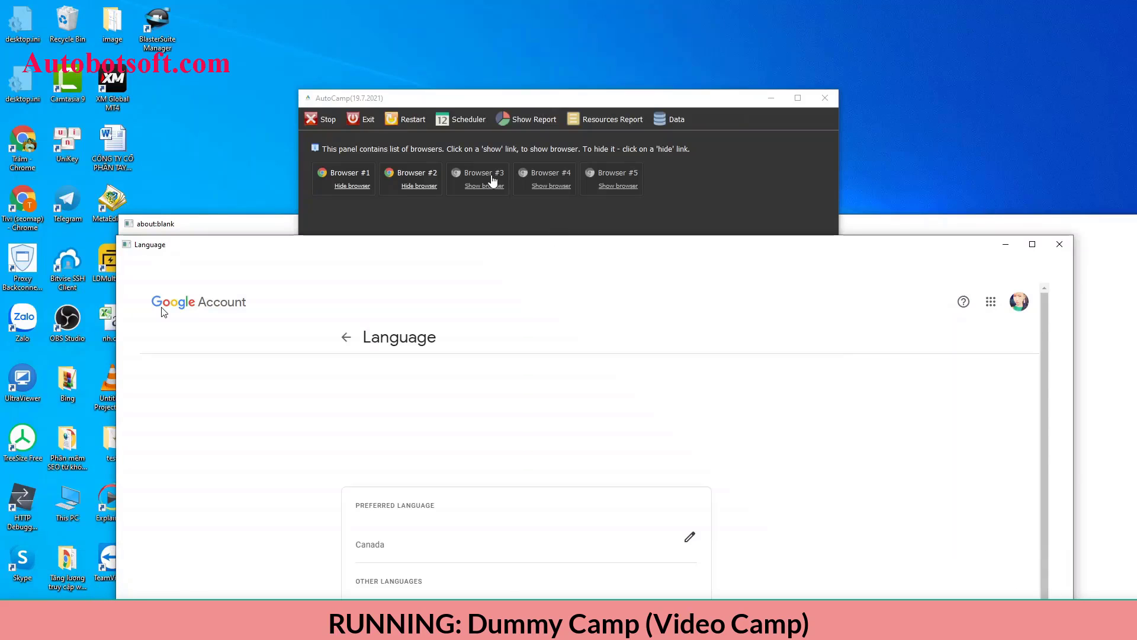
{"action": "left_click", "coordinate": [491, 181]}
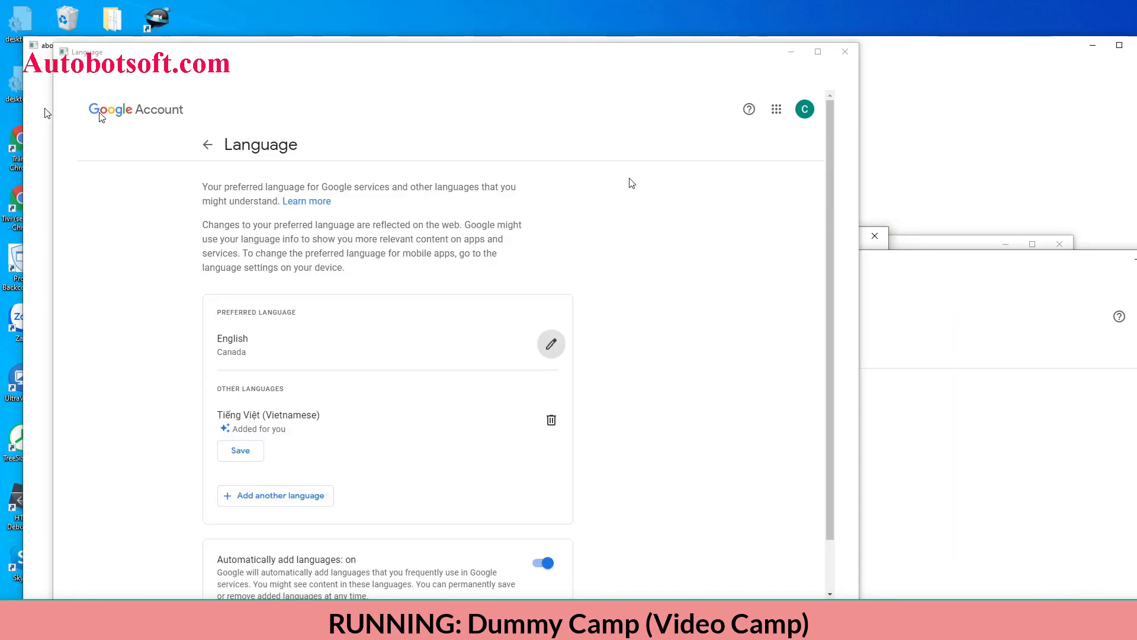
{"action": "left_click", "coordinate": [759, 526]}
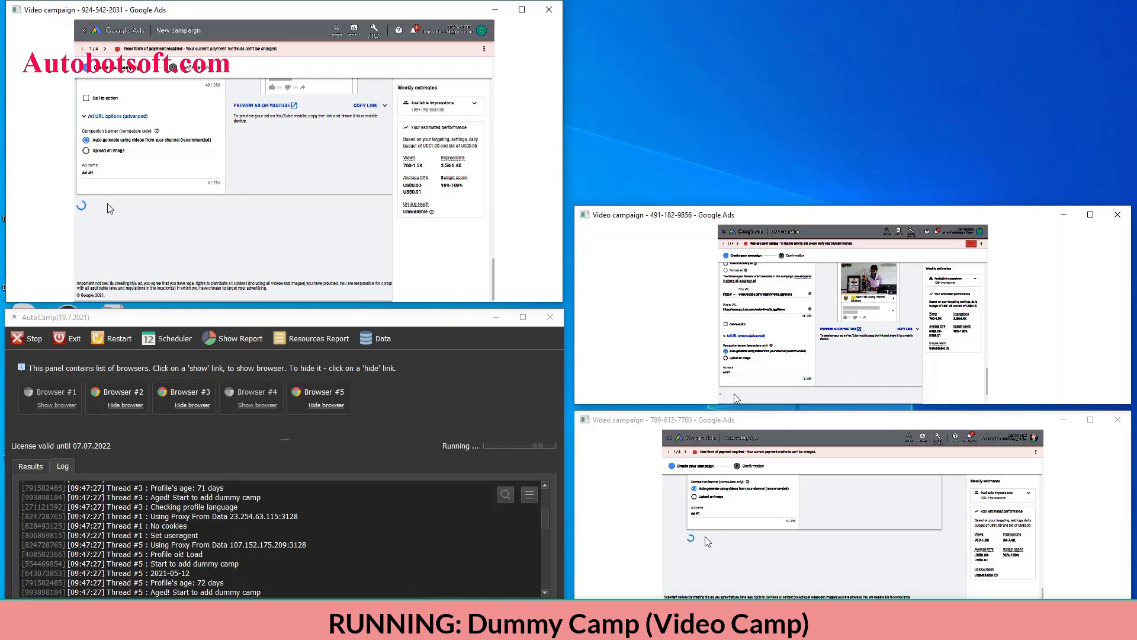
Start the application with the Schedule application start type.
{"action": "right_click", "coordinate": [422, 619]}
{"action": "left_click", "coordinate": [485, 515]}
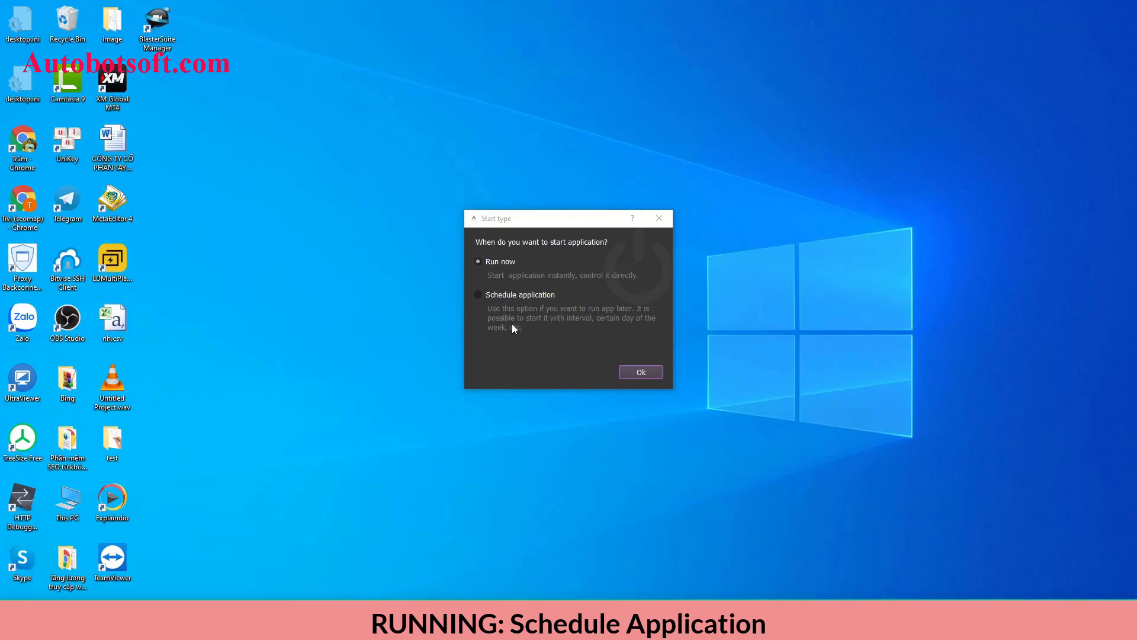
{"action": "left_click", "coordinate": [478, 295]}
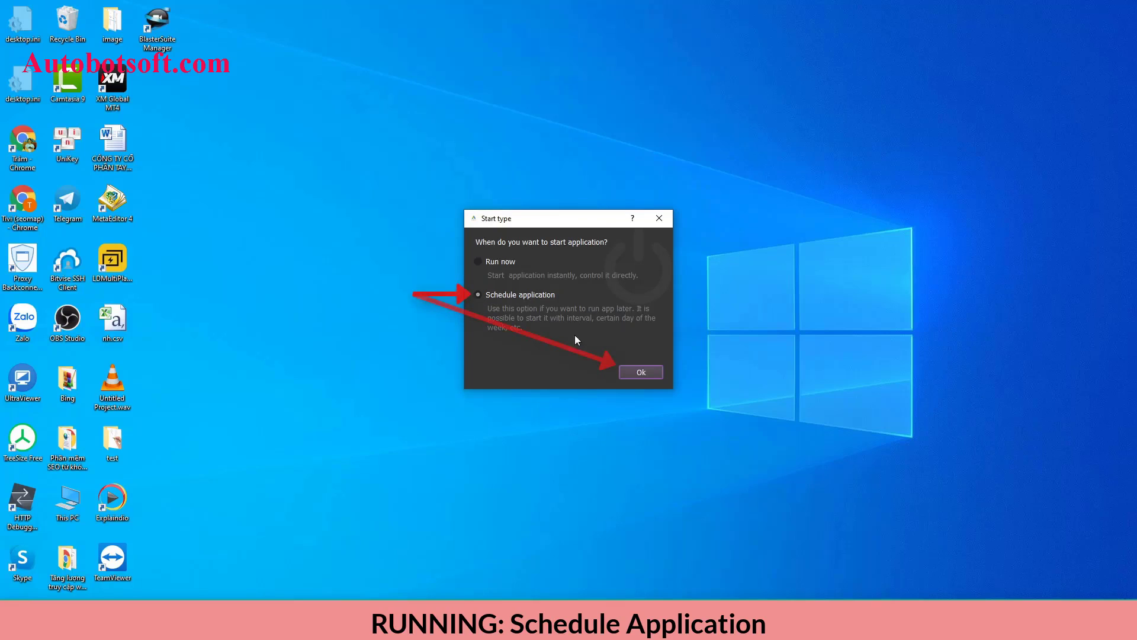
{"action": "left_click", "coordinate": [631, 371]}
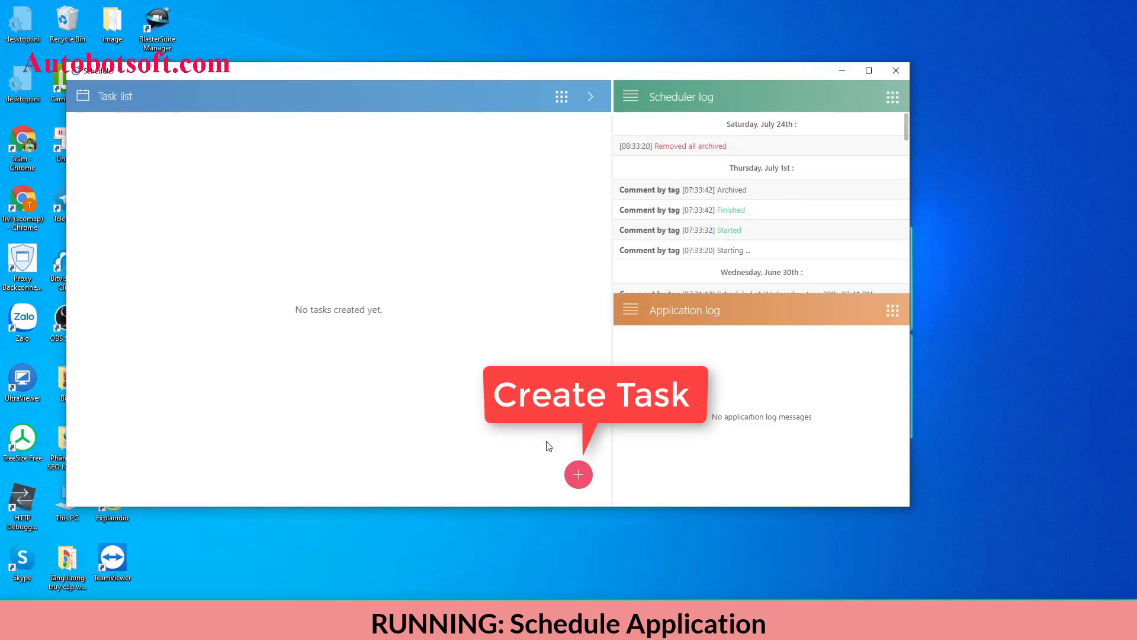
Create a new scheduler task labelled "Farm Profile" and continue to its data stage.
{"action": "left_click", "coordinate": [579, 474]}
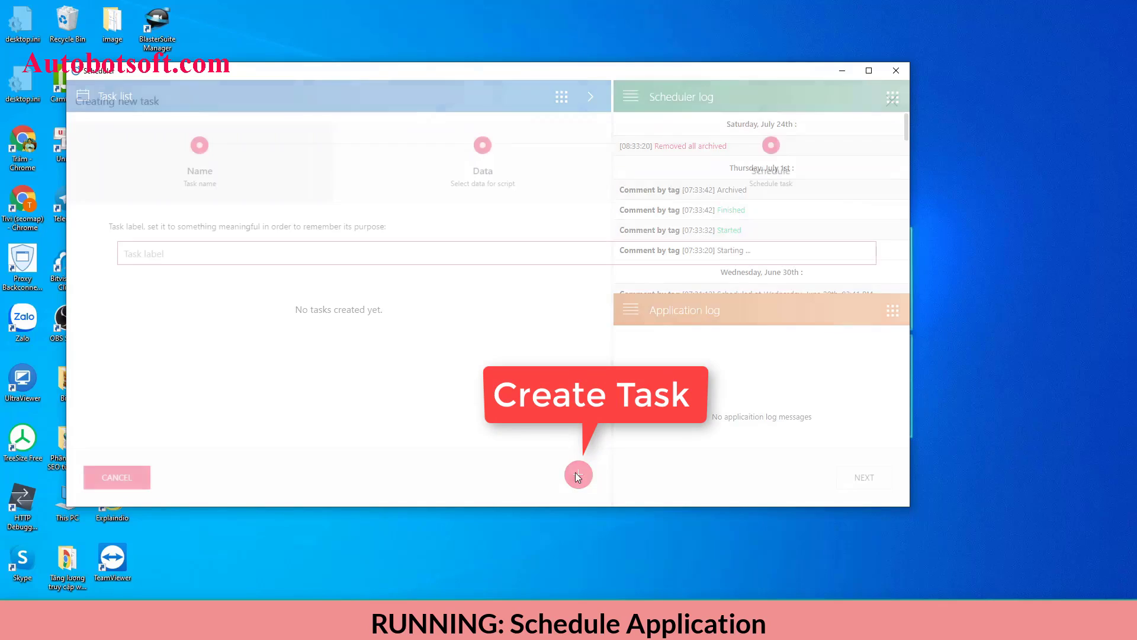
{"action": "left_click", "coordinate": [243, 247]}
{"action": "type", "text": "Farm "}
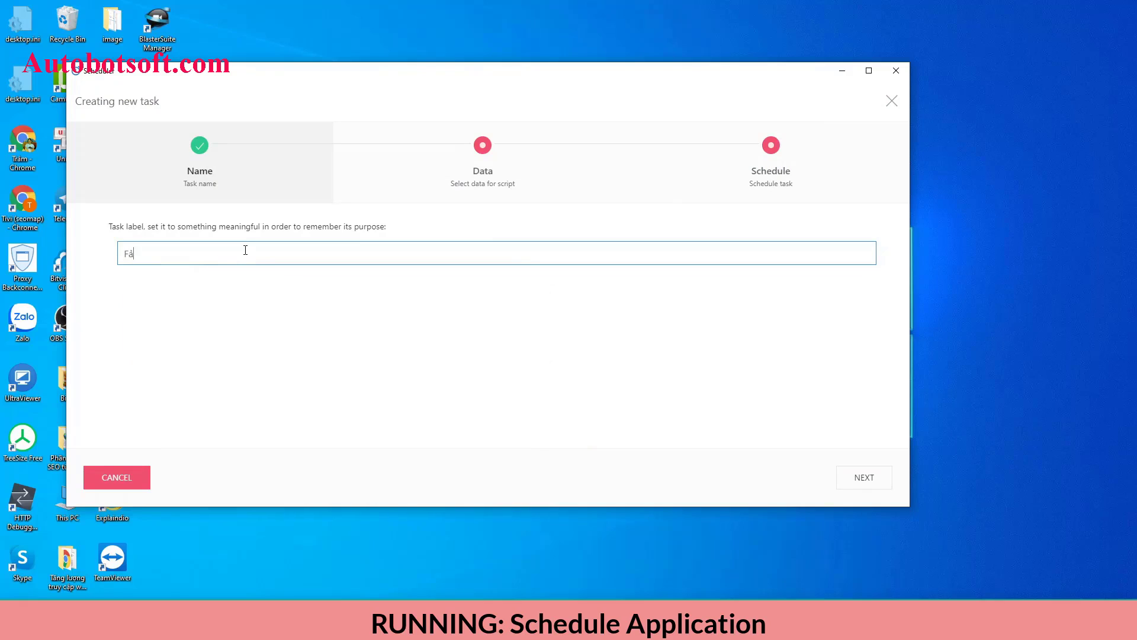
{"action": "type", "text": "Profile"}
{"action": "left_click", "coordinate": [868, 478]}
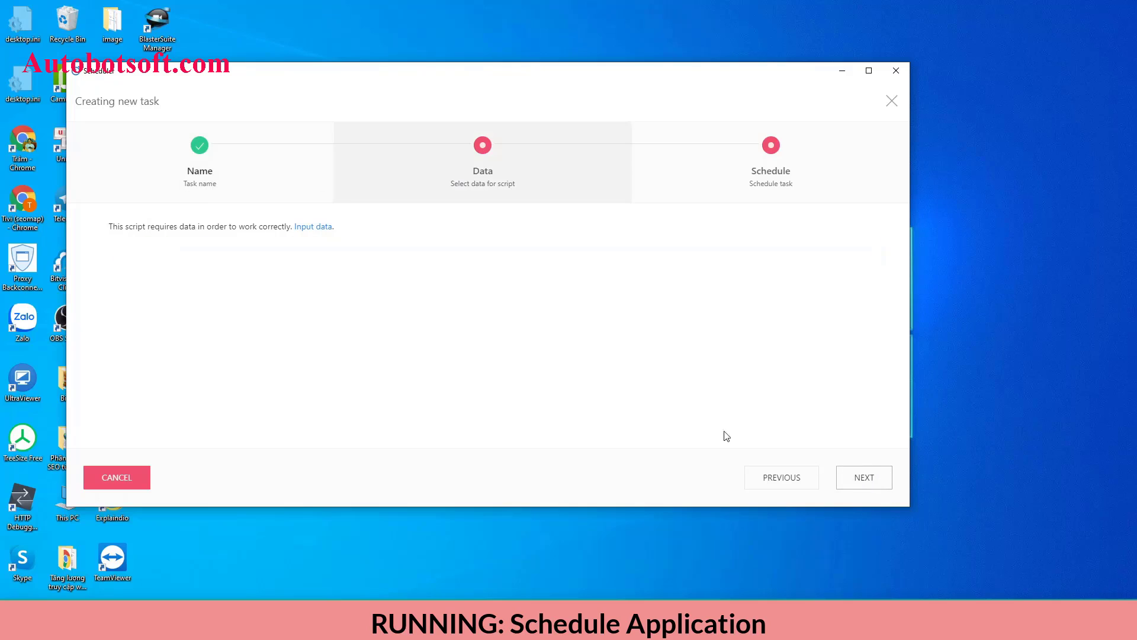
Open the input data form for the Farm Profile task and proceed to the schedule stage.
{"action": "left_click", "coordinate": [305, 228]}
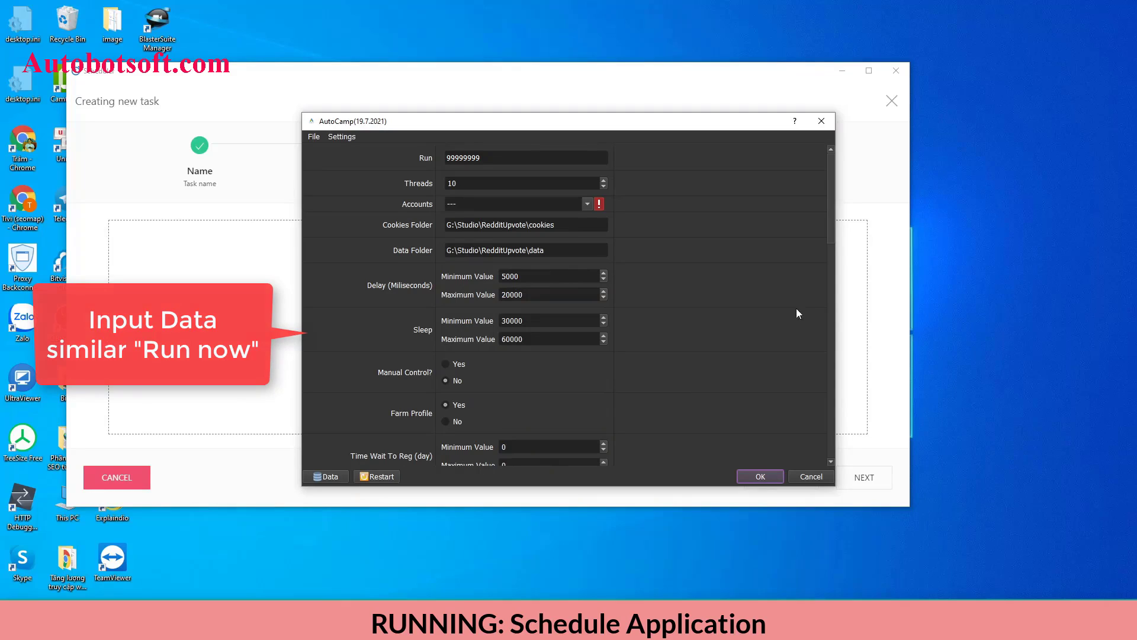
{"action": "key", "text": "Return"}
{"action": "left_click", "coordinate": [864, 477]}
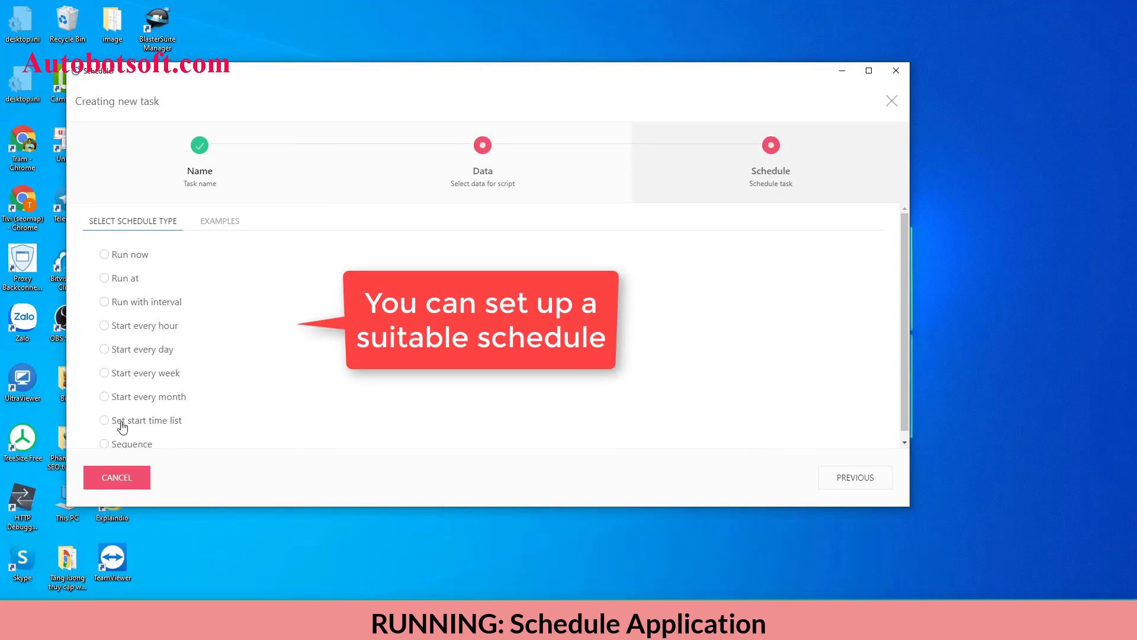
Schedule the task to run once on July 25, 2021 at 06:33.
{"action": "left_click", "coordinate": [104, 255]}
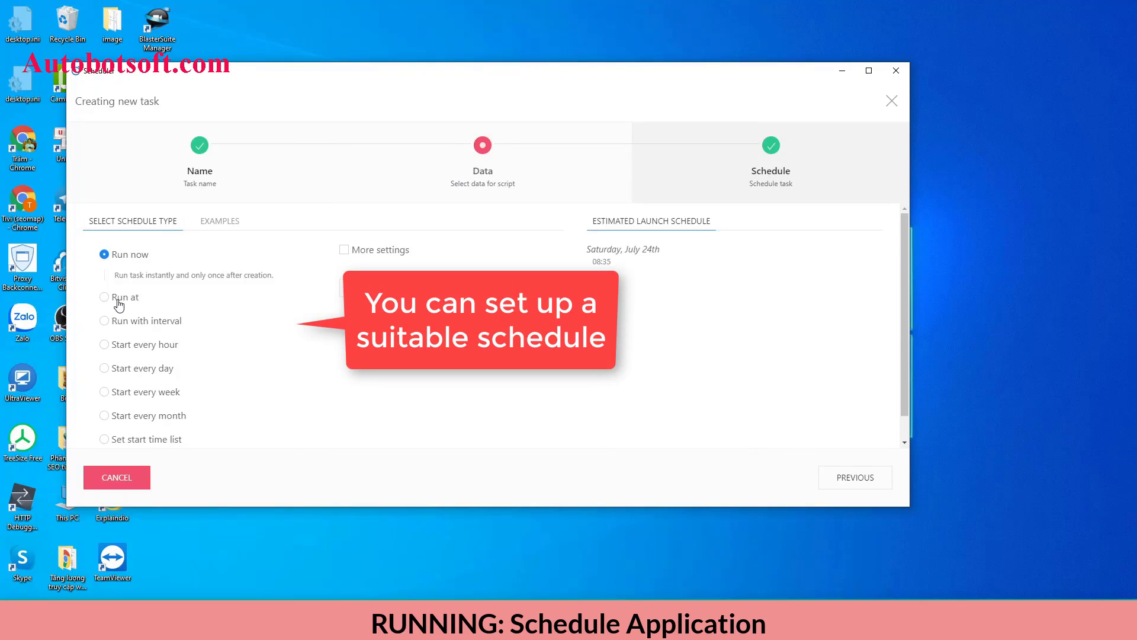
{"action": "left_click", "coordinate": [106, 298]}
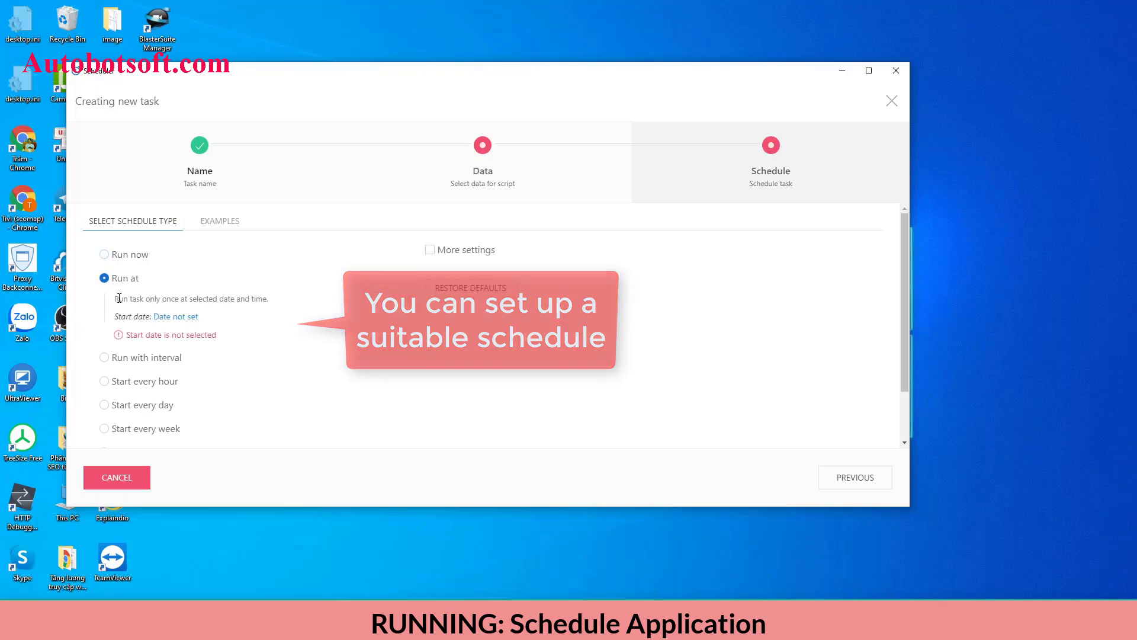
{"action": "left_click", "coordinate": [172, 318]}
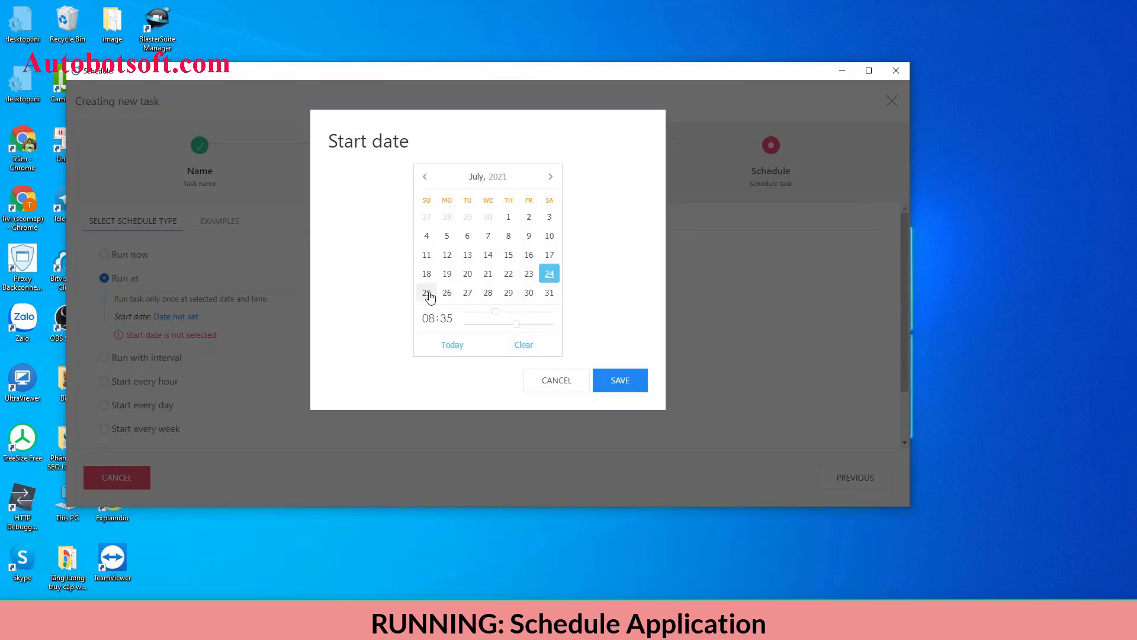
{"action": "left_click", "coordinate": [427, 295]}
{"action": "left_click_drag", "start_coordinate": [495, 312], "coordinate": [515, 330]}
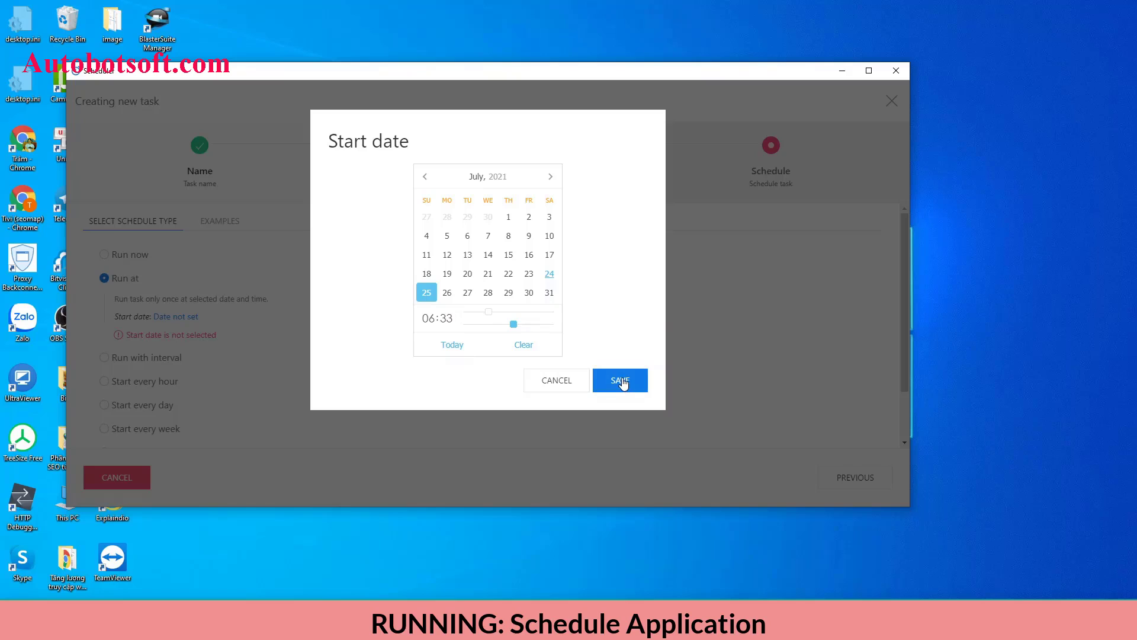
{"action": "left_click", "coordinate": [620, 381]}
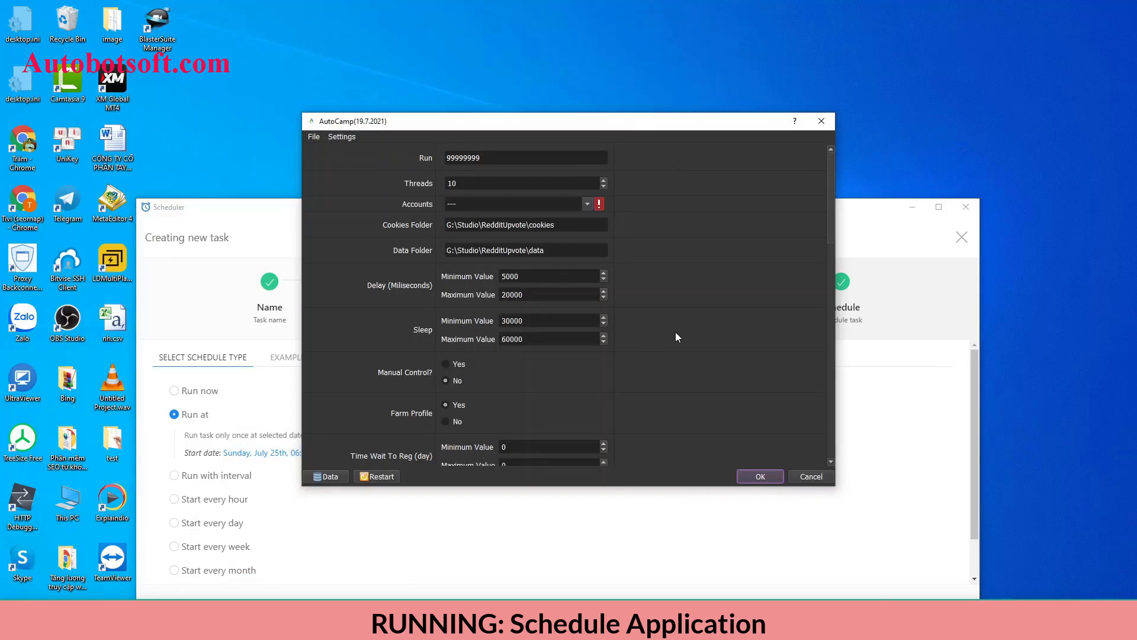
Accept the input data for the Farm Profile task, then save and close the task.
{"action": "left_click", "coordinate": [764, 476]}
{"action": "left_click", "coordinate": [607, 319]}
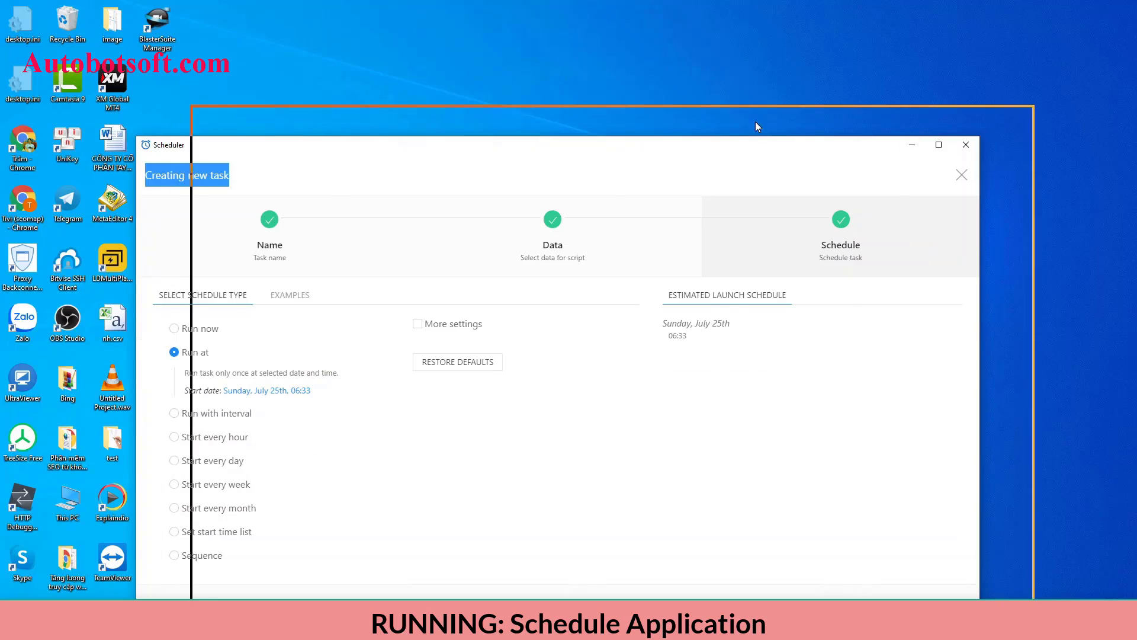
{"action": "left_click_drag", "start_coordinate": [721, 73], "coordinate": [766, 134]}
{"action": "left_click", "coordinate": [702, 101]}
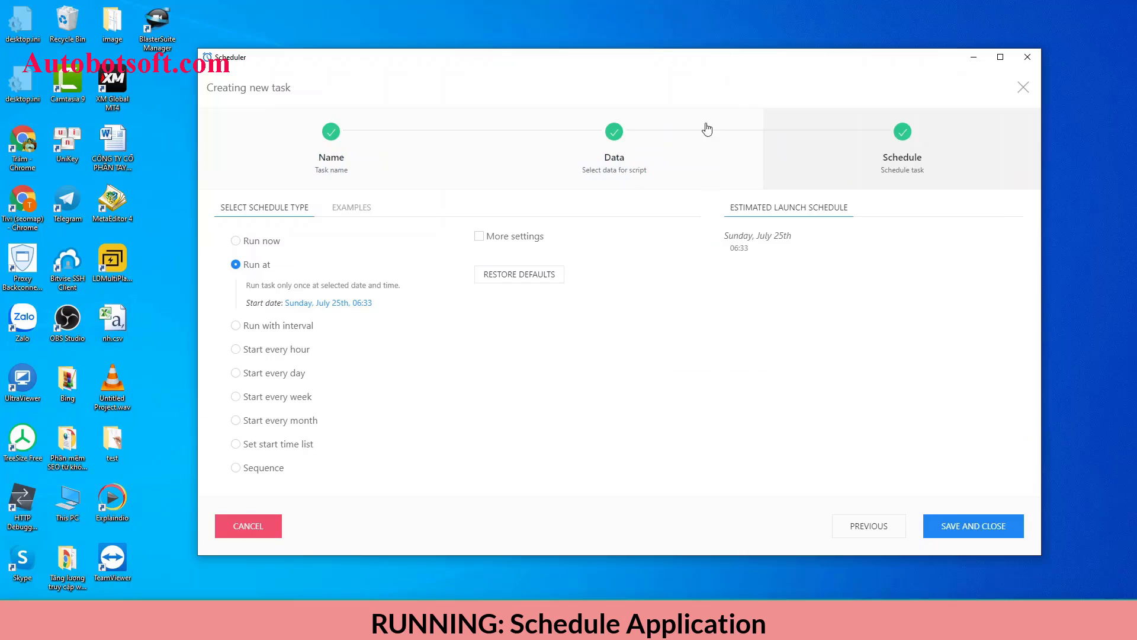
{"action": "left_click", "coordinate": [952, 532]}
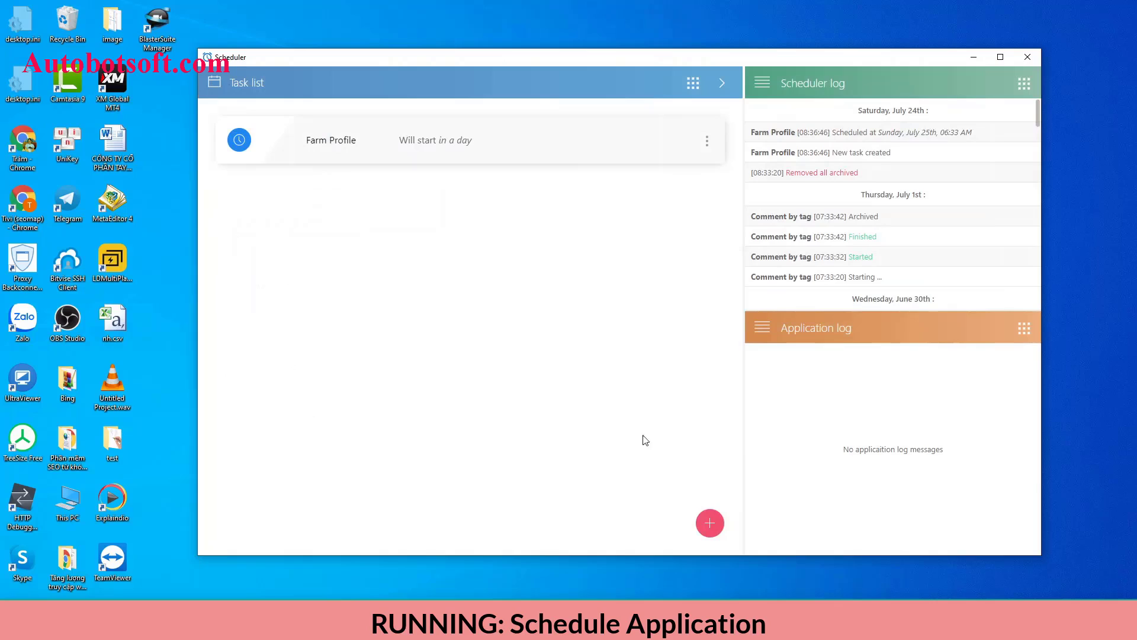
Expand the Farm Profile task to review its schedule details and control options.
{"action": "left_click", "coordinate": [708, 145]}
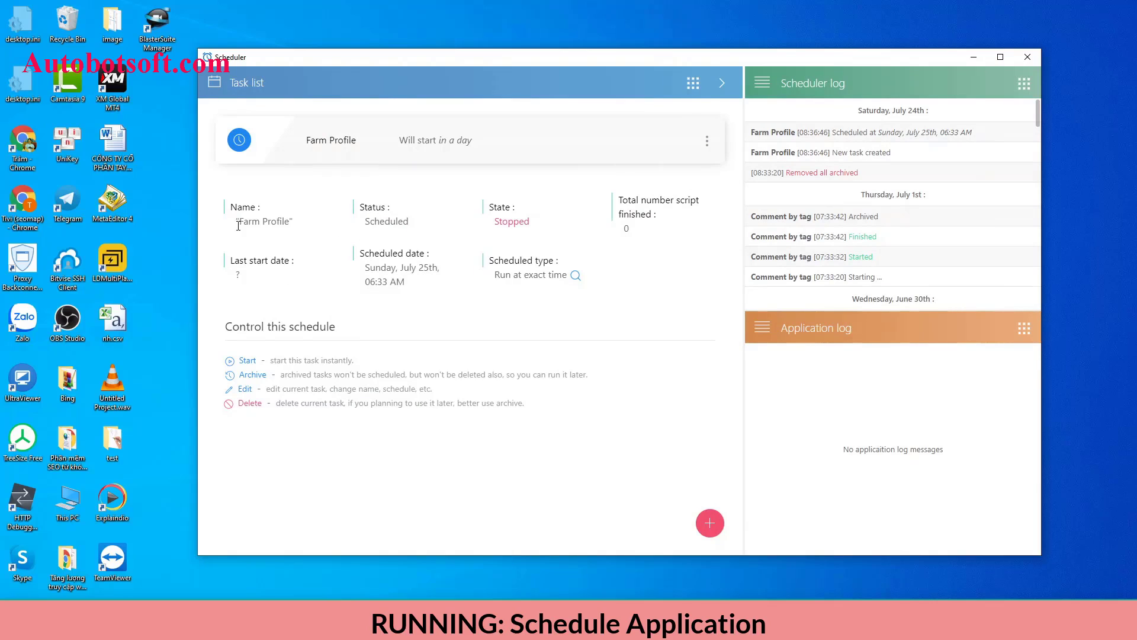
{"action": "mouse_move", "coordinate": [426, 272]}
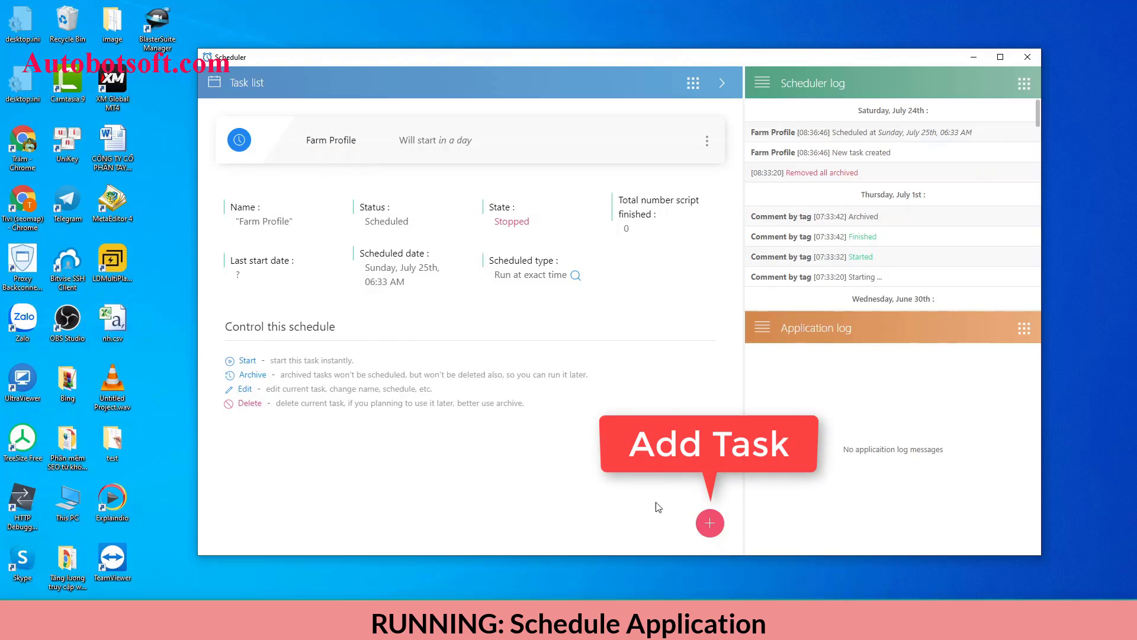
Add another scheduler task labelled "DummyCamp" and continue to its data stage.
{"action": "left_click", "coordinate": [711, 523]}
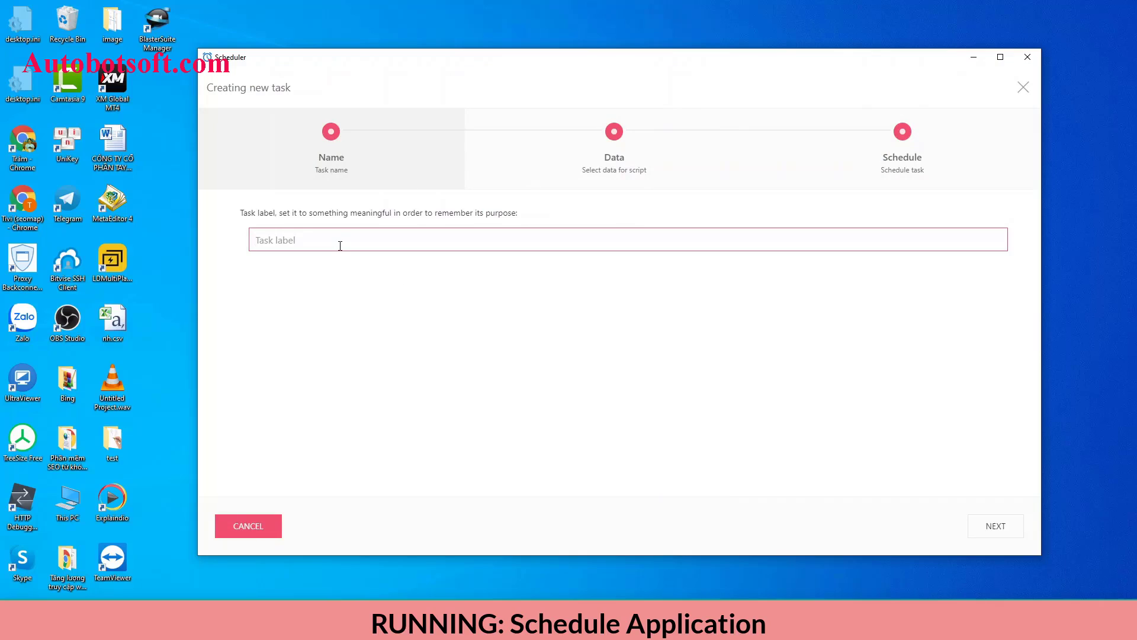
{"action": "type", "text": "DummyCamp"}
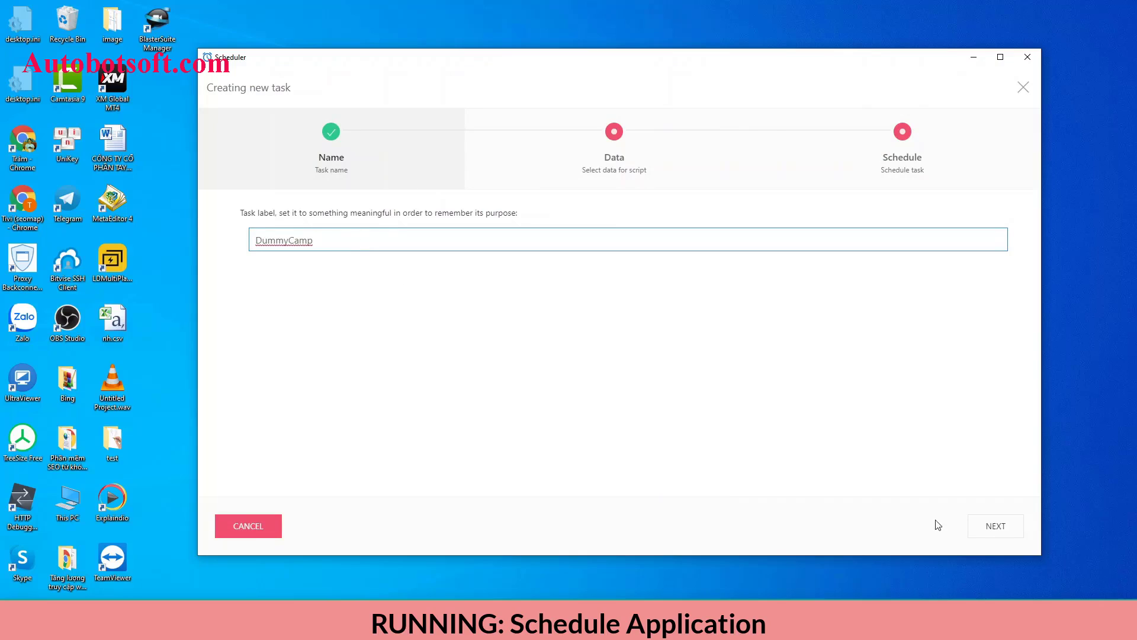
{"action": "left_click", "coordinate": [982, 527]}
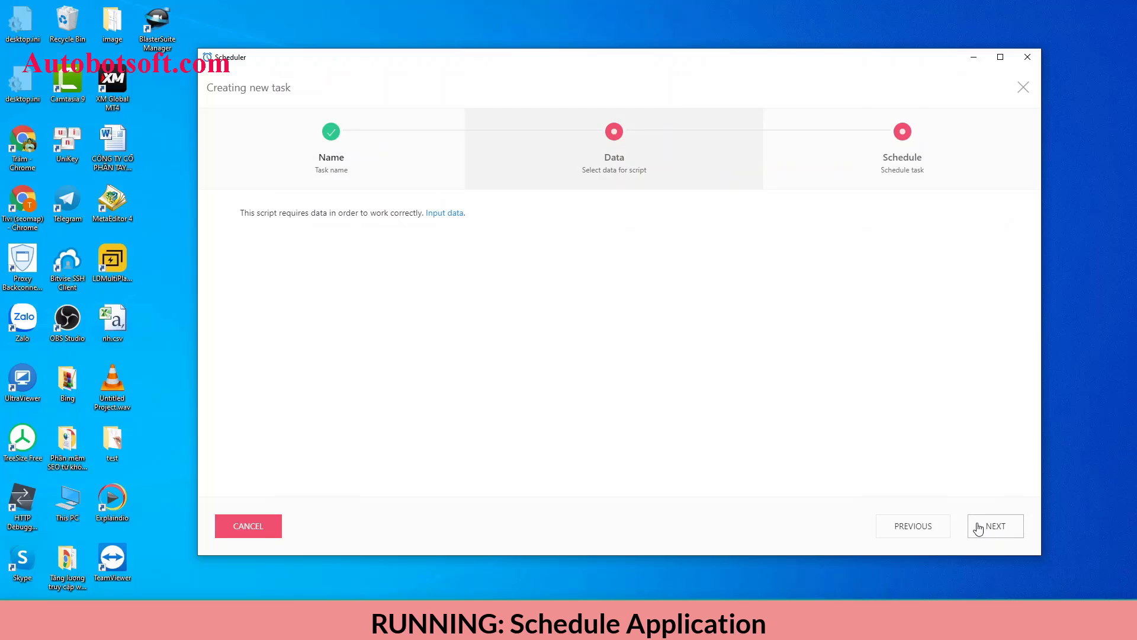